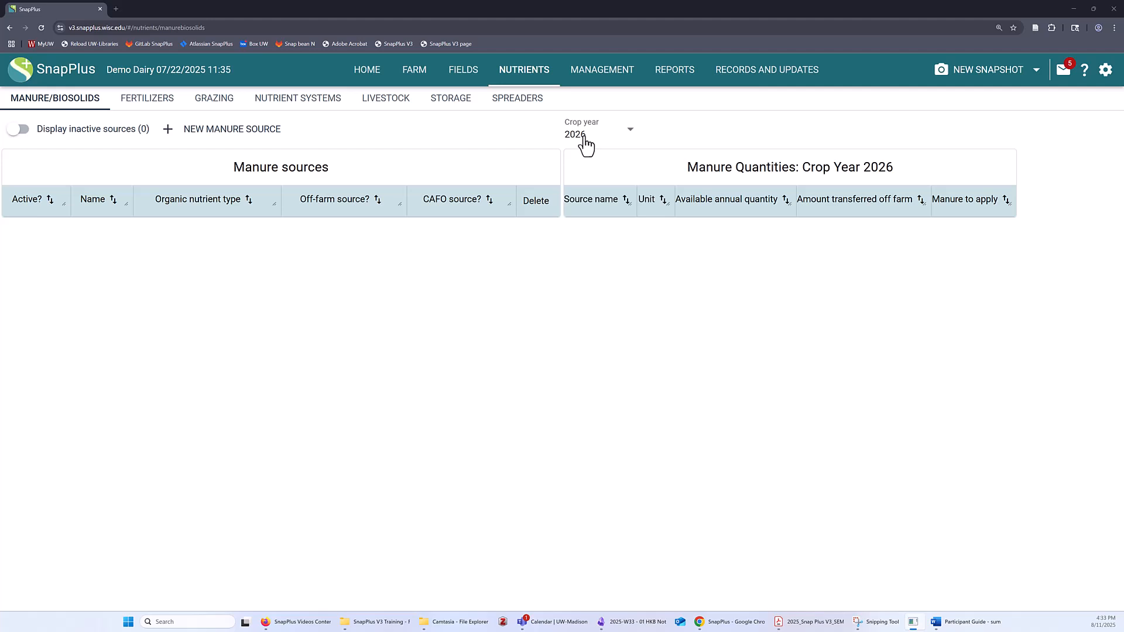
- Add a new manure source named Pit1 with the organic nutrient type Dairy, liquid
left_click(233, 135)
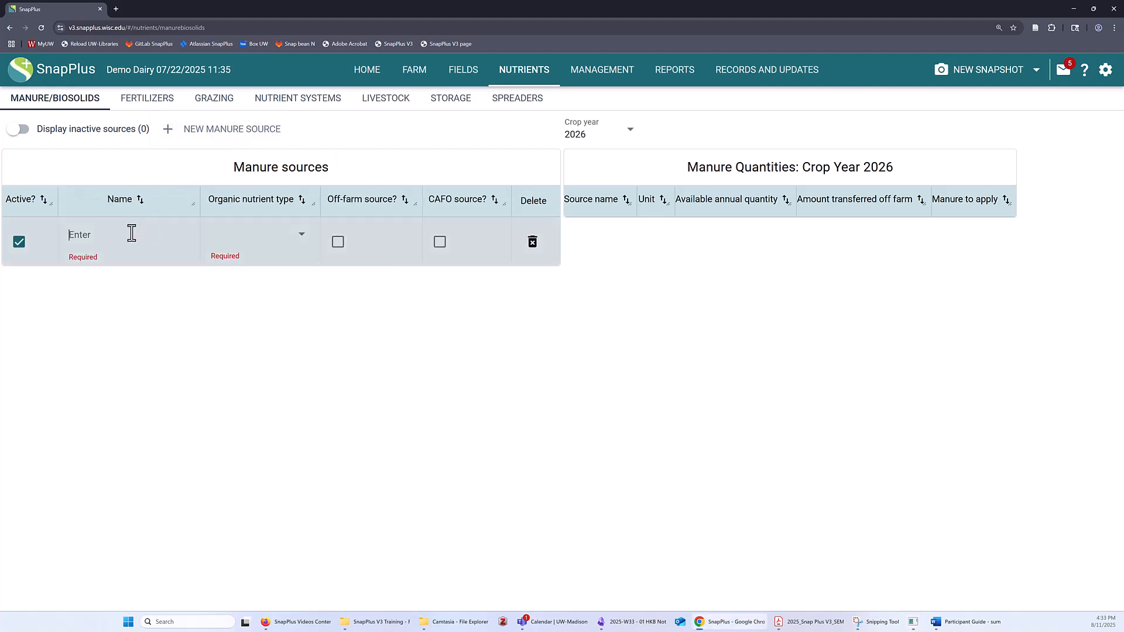
type("Pit1")
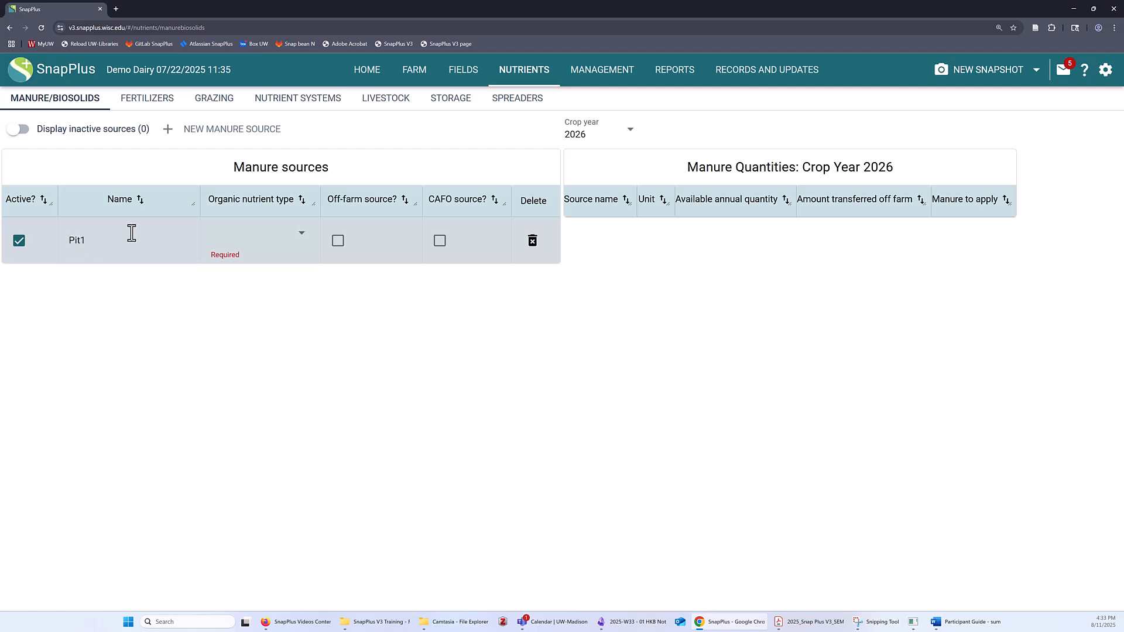
left_click(235, 242)
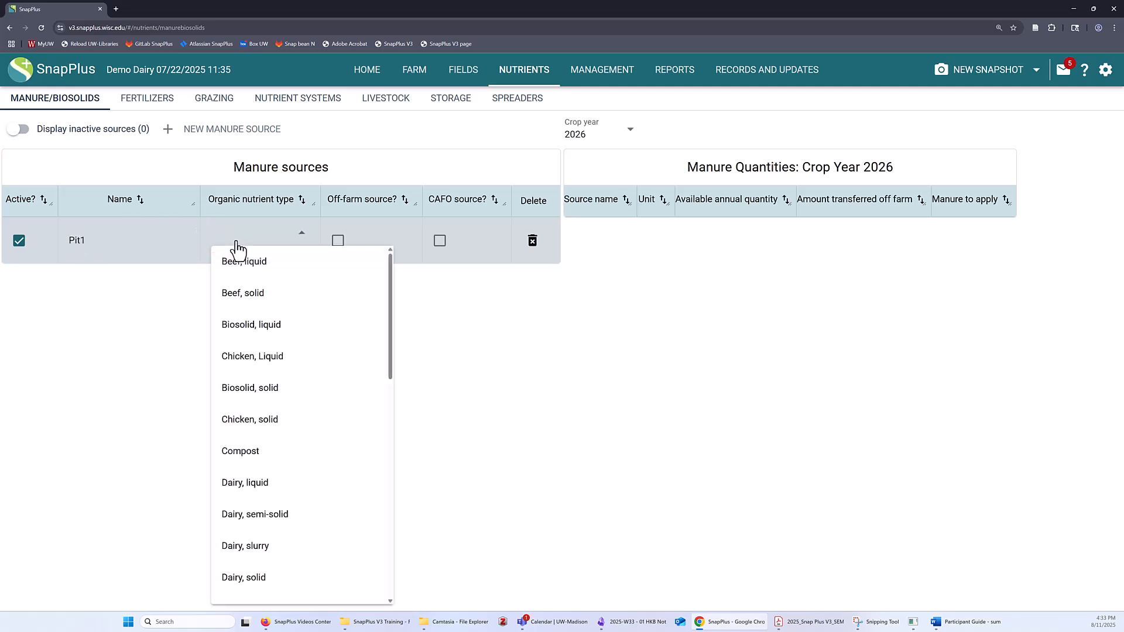
scroll(281, 445, "down", 3)
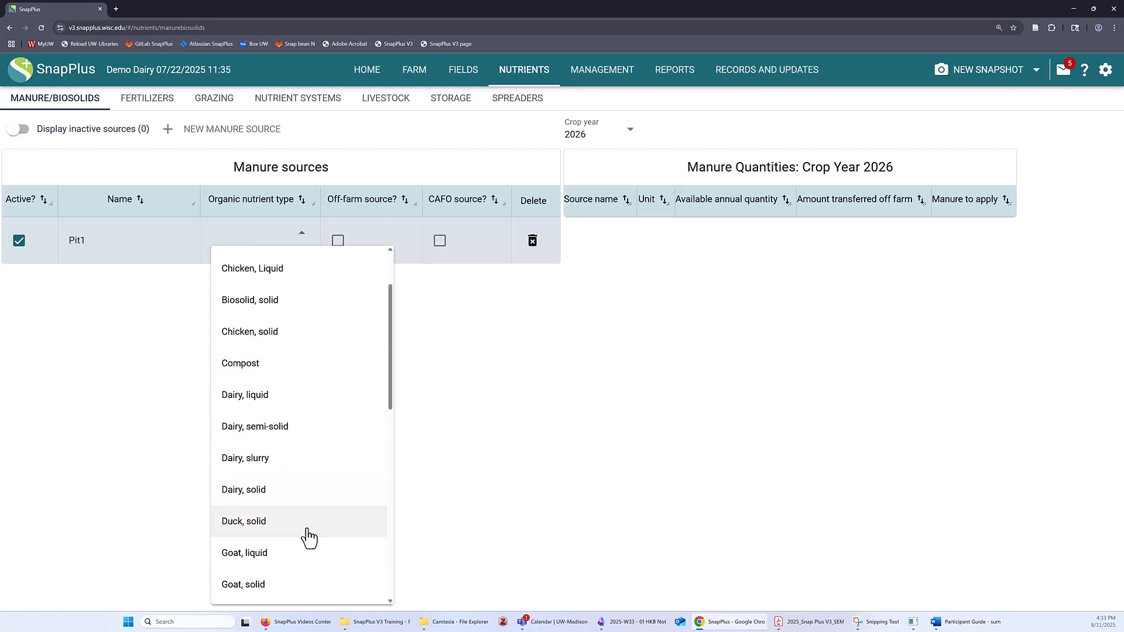
left_click(268, 403)
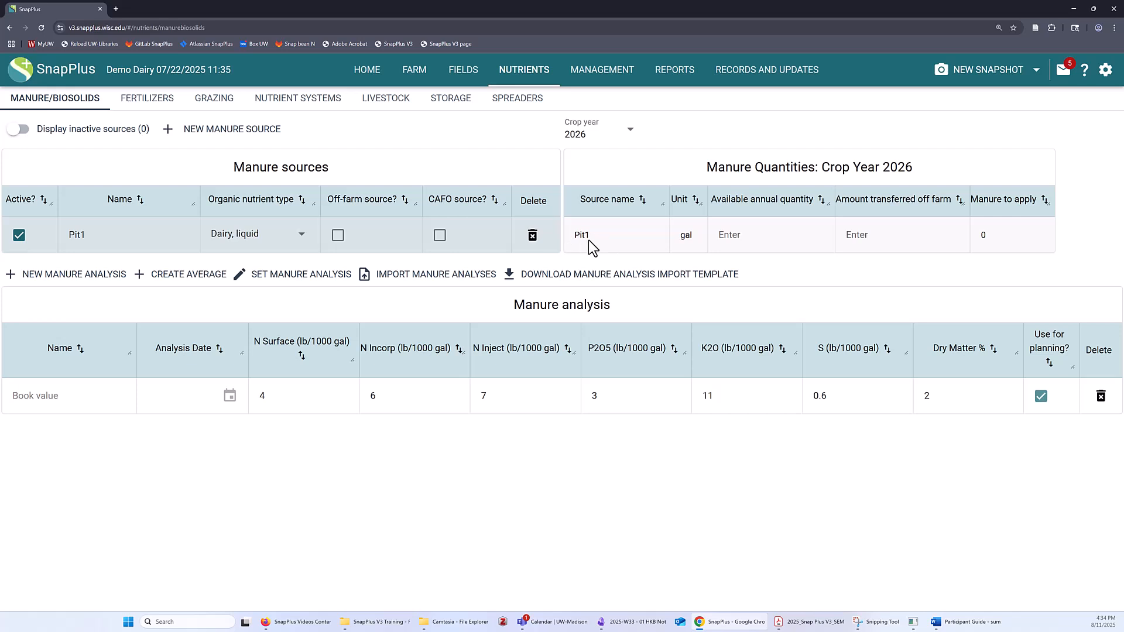
- Set Pit1's crop year 2026 available annual quantity to 1,000,000 gal and the amount transferred off farm to 50,000 gal
left_click(767, 235)
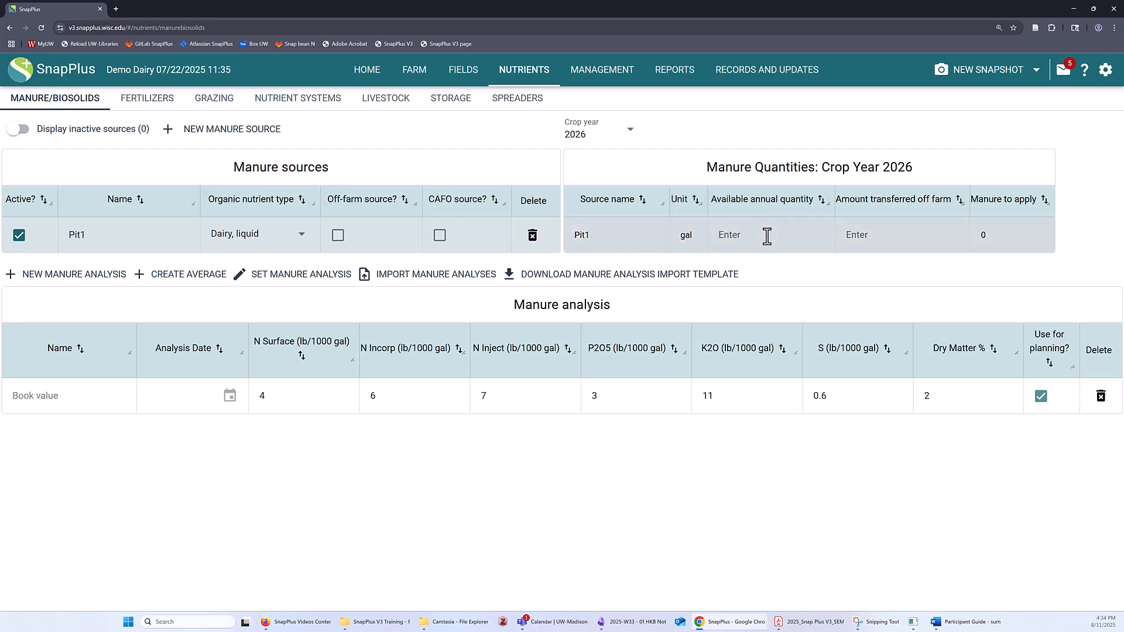
type("1000000")
type("000,000")
double_click(847, 237)
type("1,000,0")
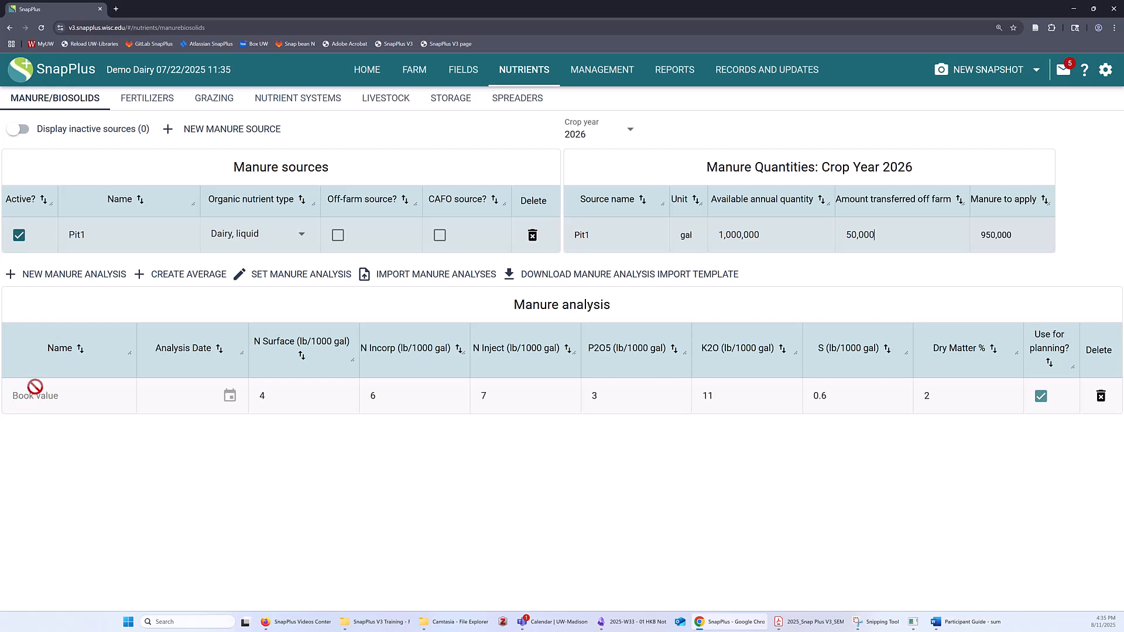
- Add a new manure analysis for Pit1 named Fall 2024 with the analysis date 11/12/2024
left_click(59, 281)
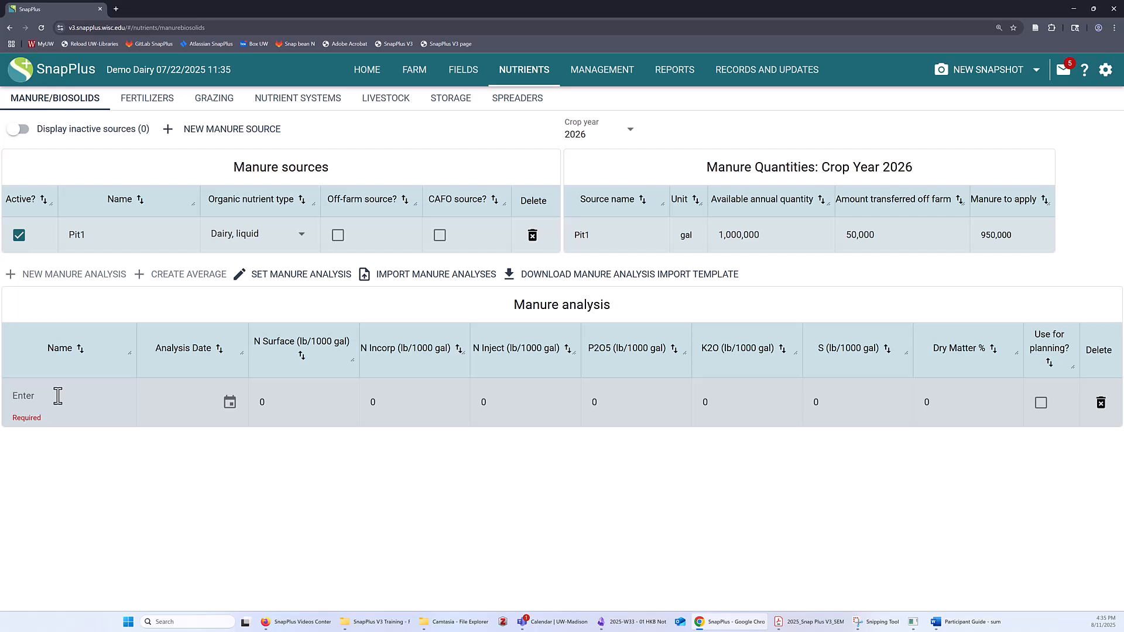
type("Fall 2024")
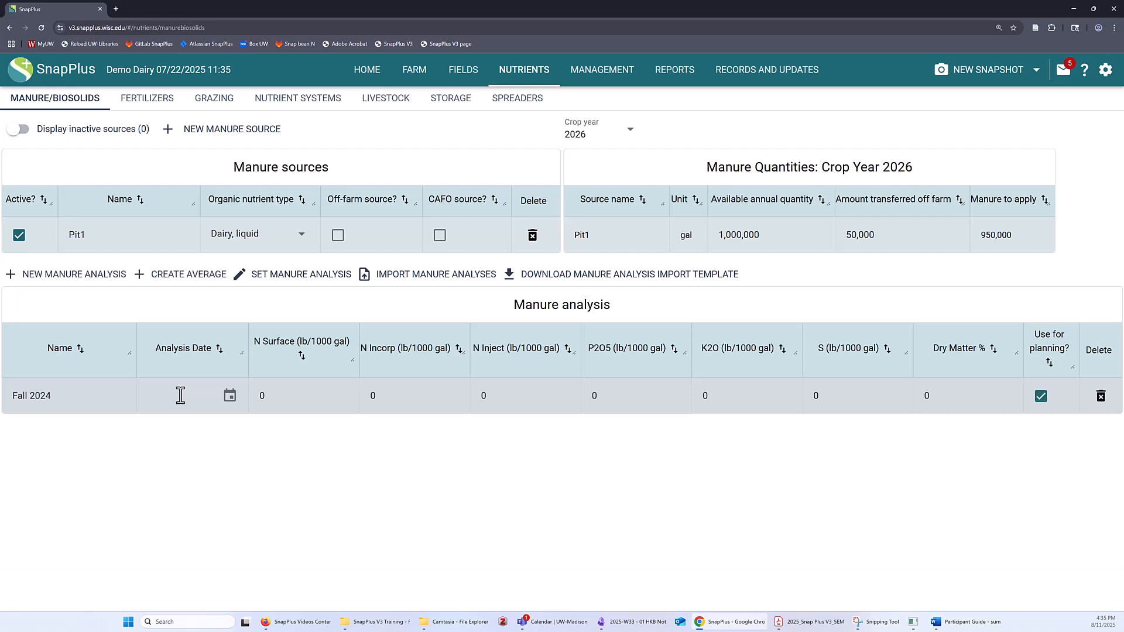
type("11/12/")
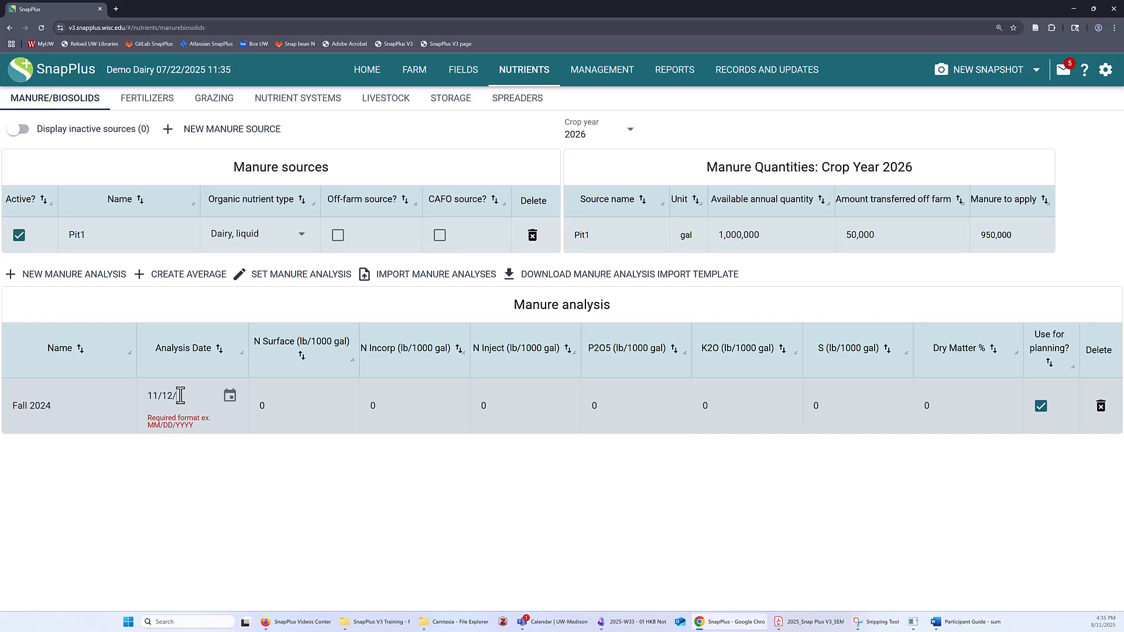
type("2024")
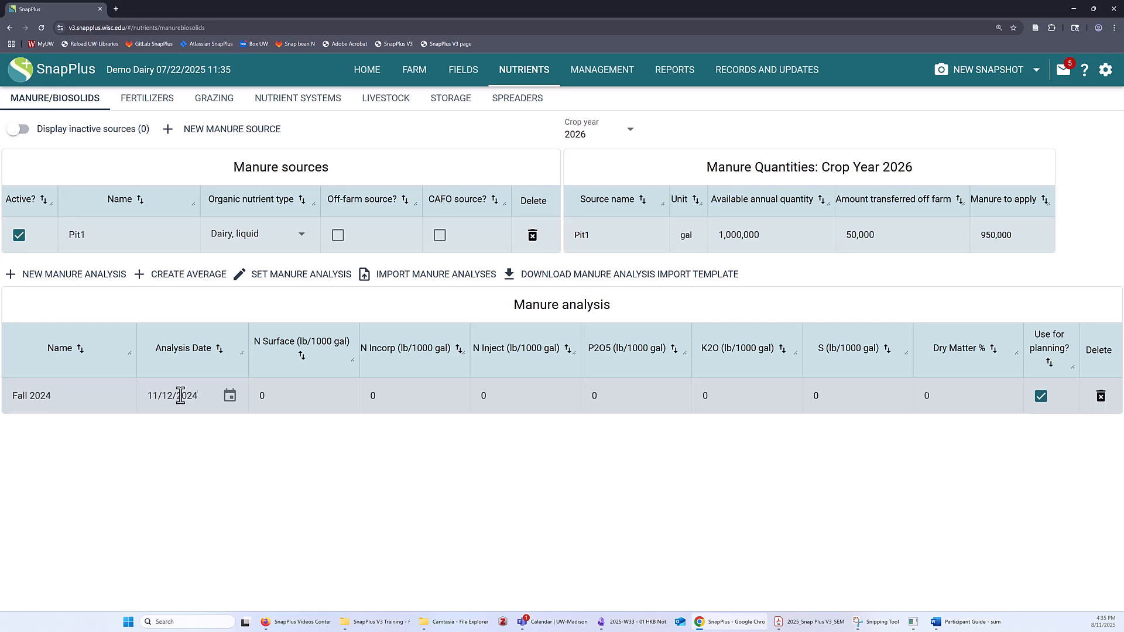
- Enter the Fall 2024 analysis values: N Surface 6, N Incorp 8, N Inject 10, P2O5 6.4, K2O 128, S 0.7, Dry Matter 3.9%
left_click(259, 398)
type("6")
key("Tab")
type("8")
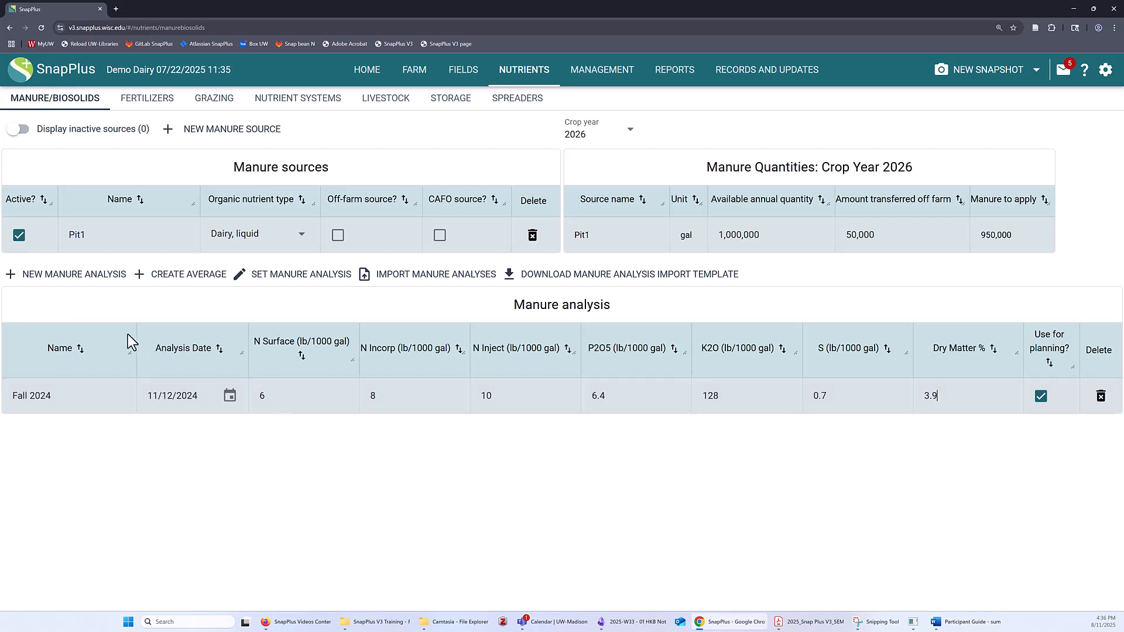
- Add a second manure analysis for Pit1 named Spring 2025 with the analysis date 04/15/2025
left_click(72, 287)
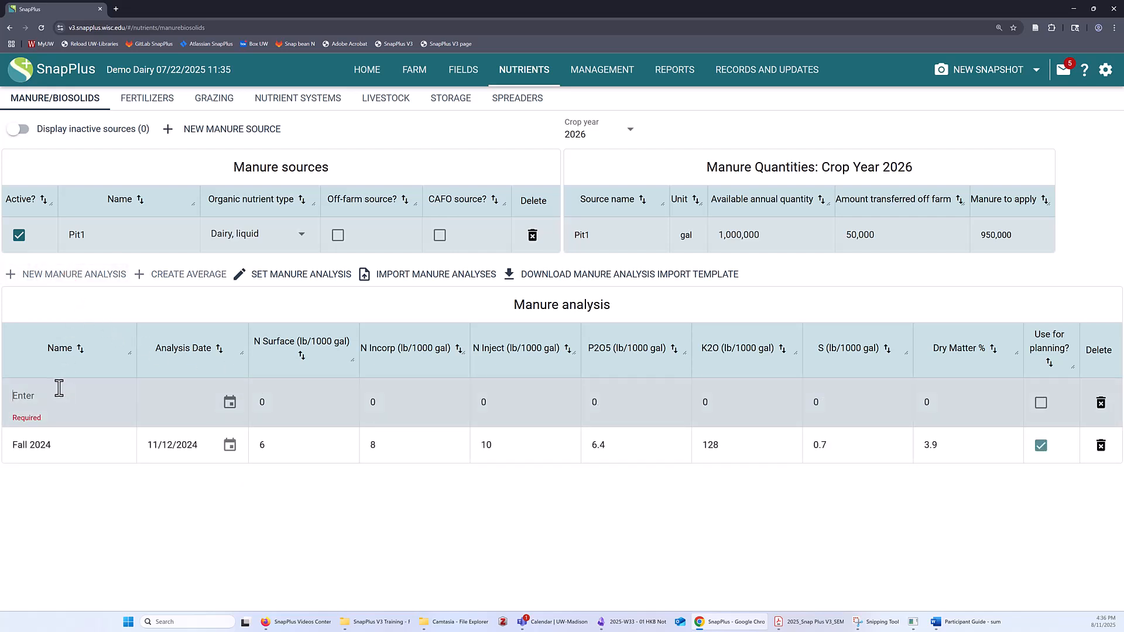
type("Spring 2025")
left_click(184, 393)
type("04/15/2025")
- Enter the Spring 2025 nutrient values: N Surface 7, N Incorp 9, N Inject 11, P2O5 7, K2O 13 and S 0.6
left_click(251, 396)
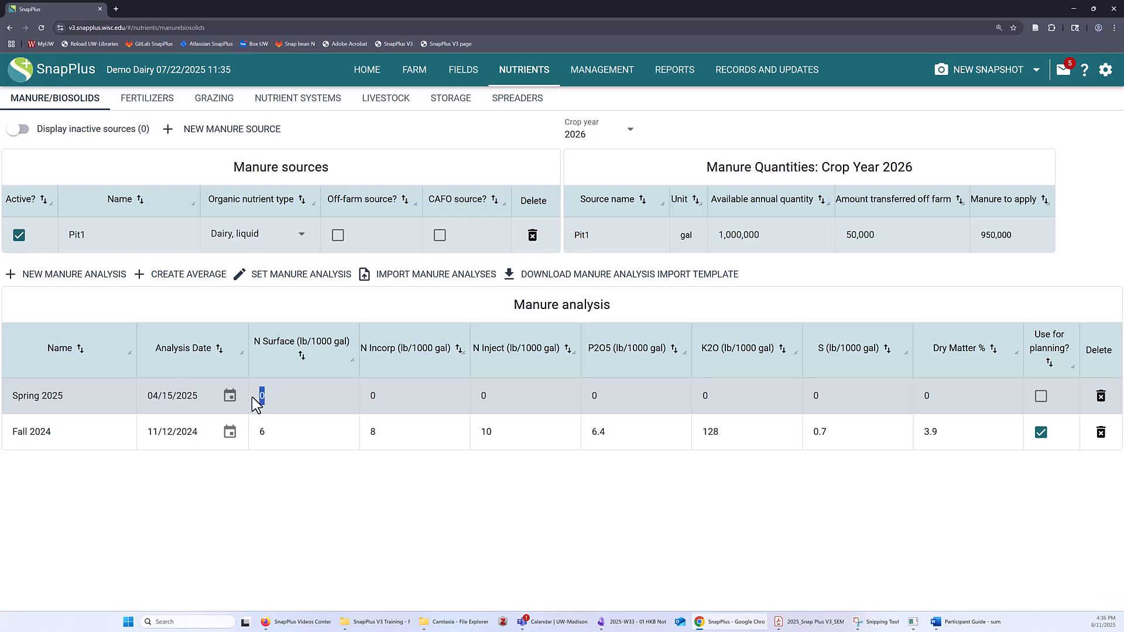
key("Tab")
type("9")
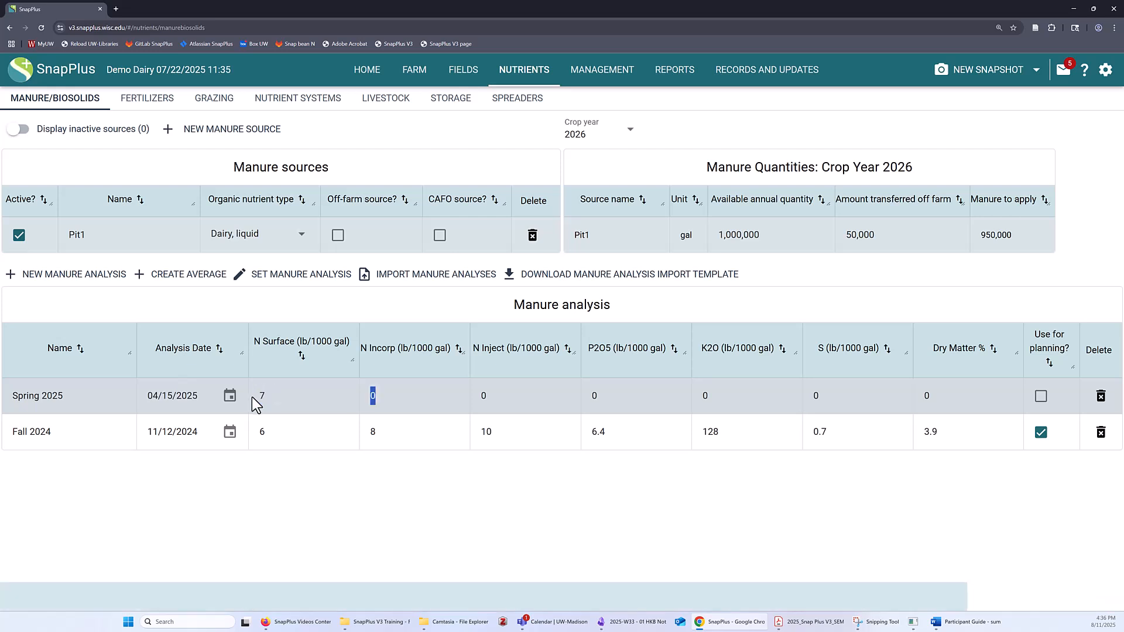
key("Tab")
type("11")
key("Tab")
type("7")
key("Tab")
type("13")
key("Tab")
type("0.6")
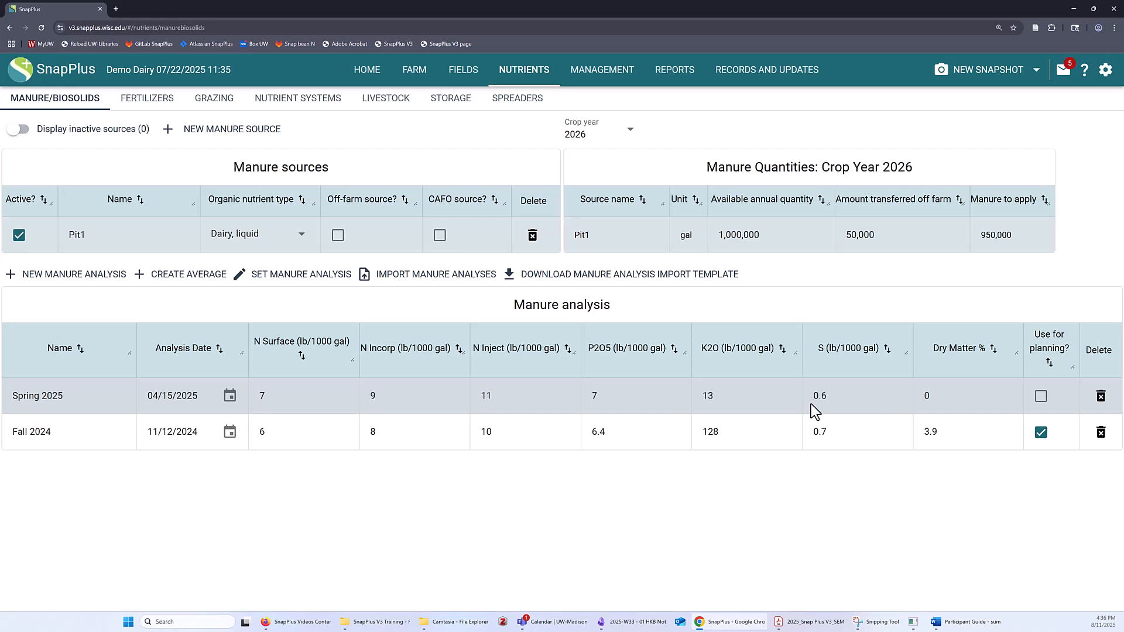
- Correct the Fall 2024 K2O value to 12.8 and set the Spring 2025 dry matter to 4%
left_click(720, 433)
left_click(714, 432)
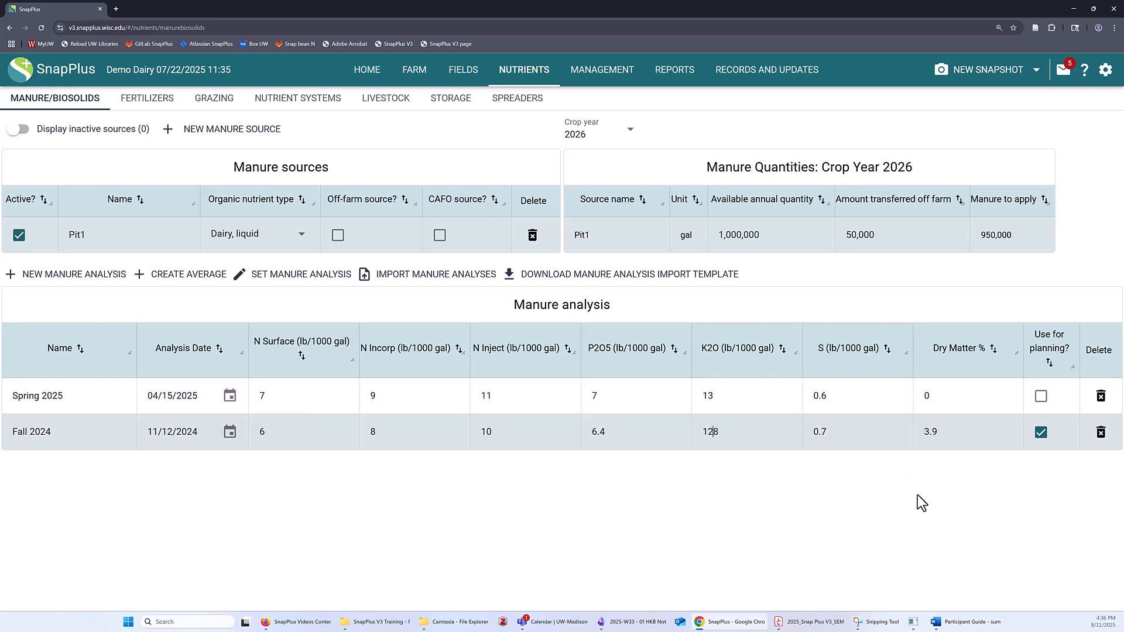
type(".")
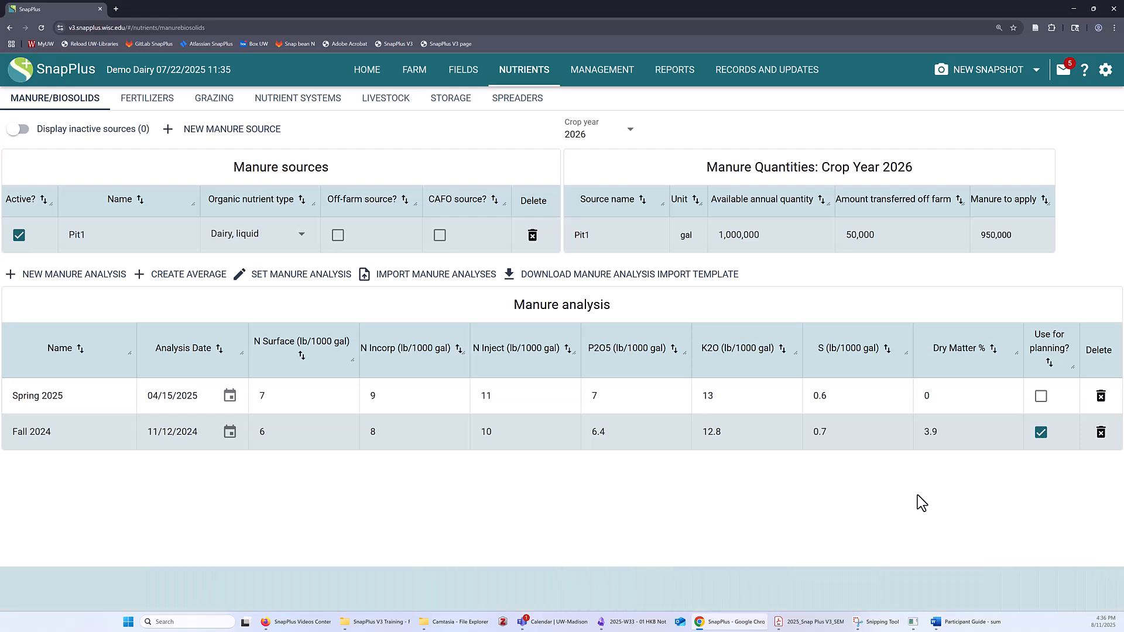
left_click(762, 406)
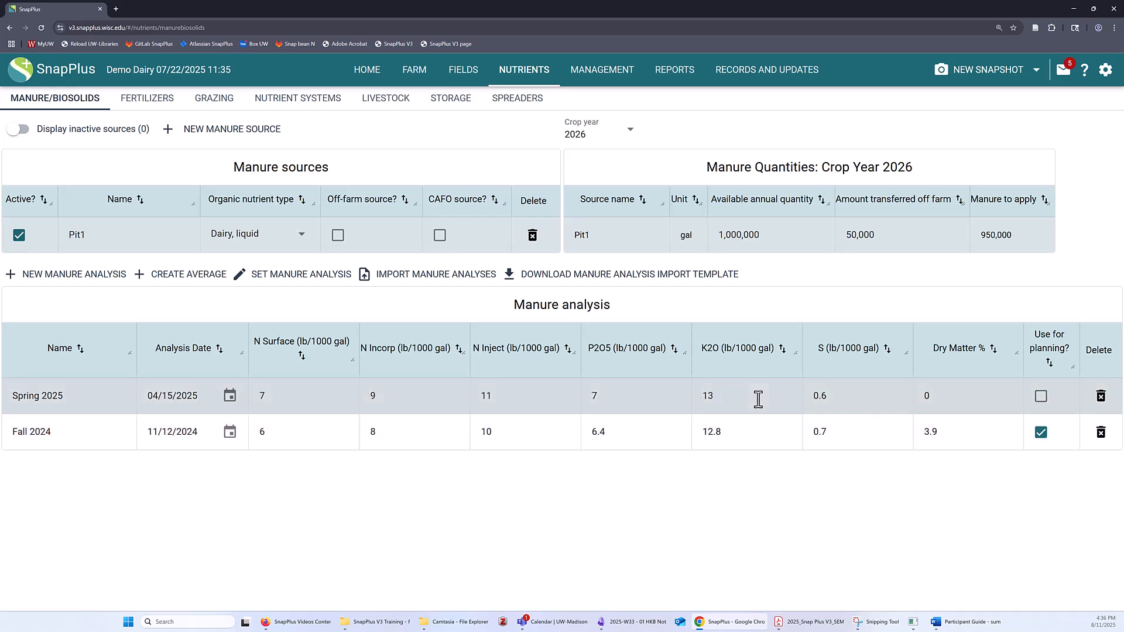
left_click(755, 433)
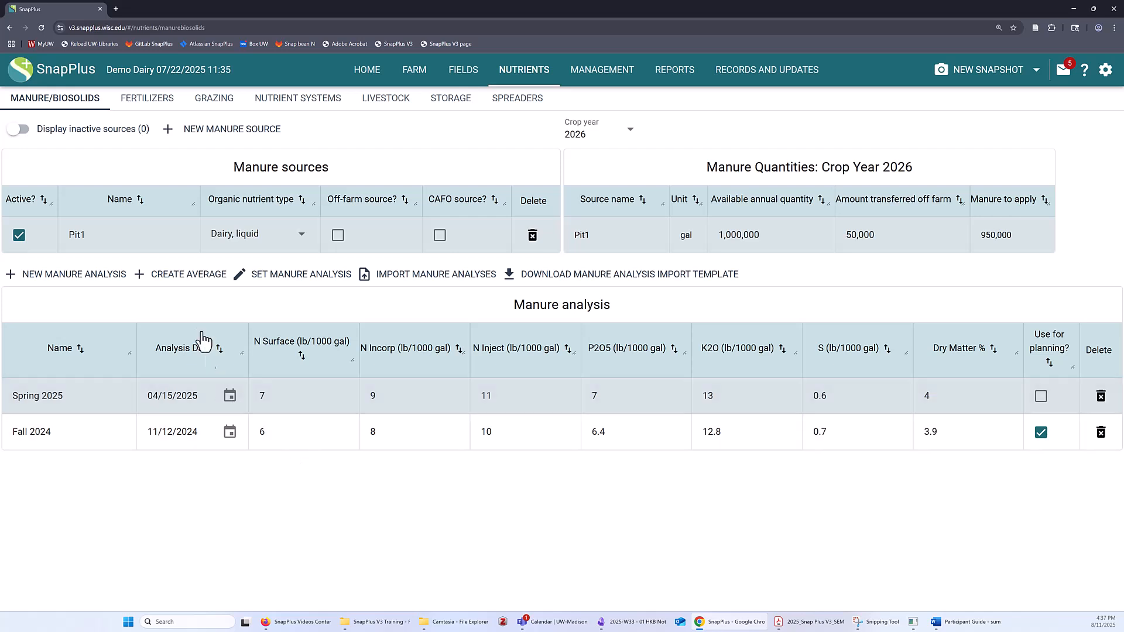
- Create an average manure analysis from the Spring 2025 and Fall 2024 analyses
left_click(183, 274)
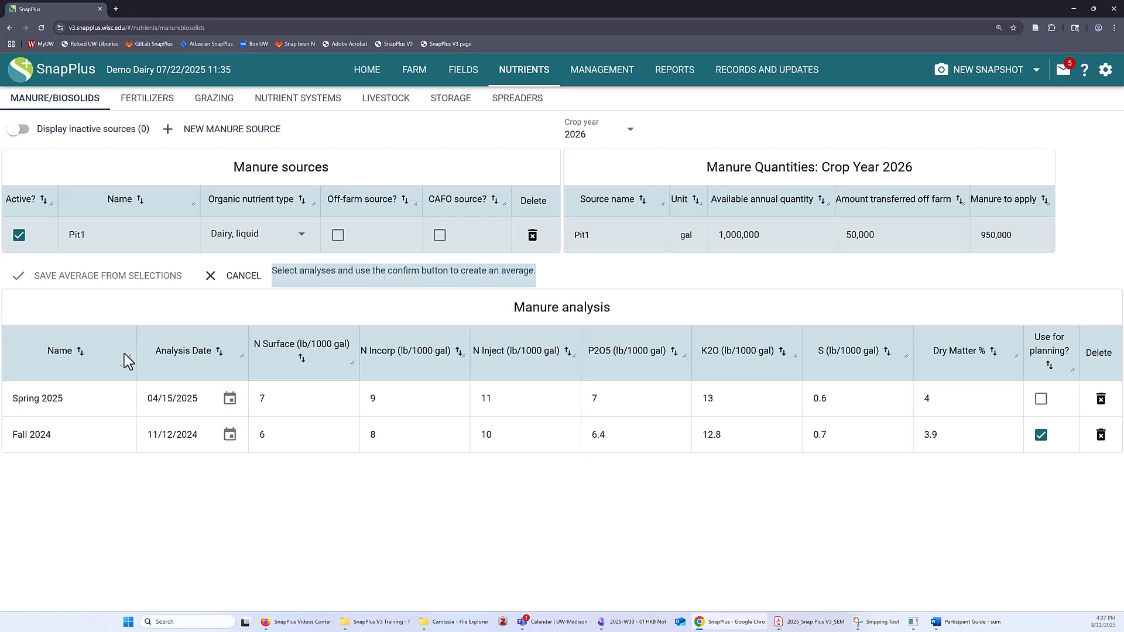
left_click(60, 397)
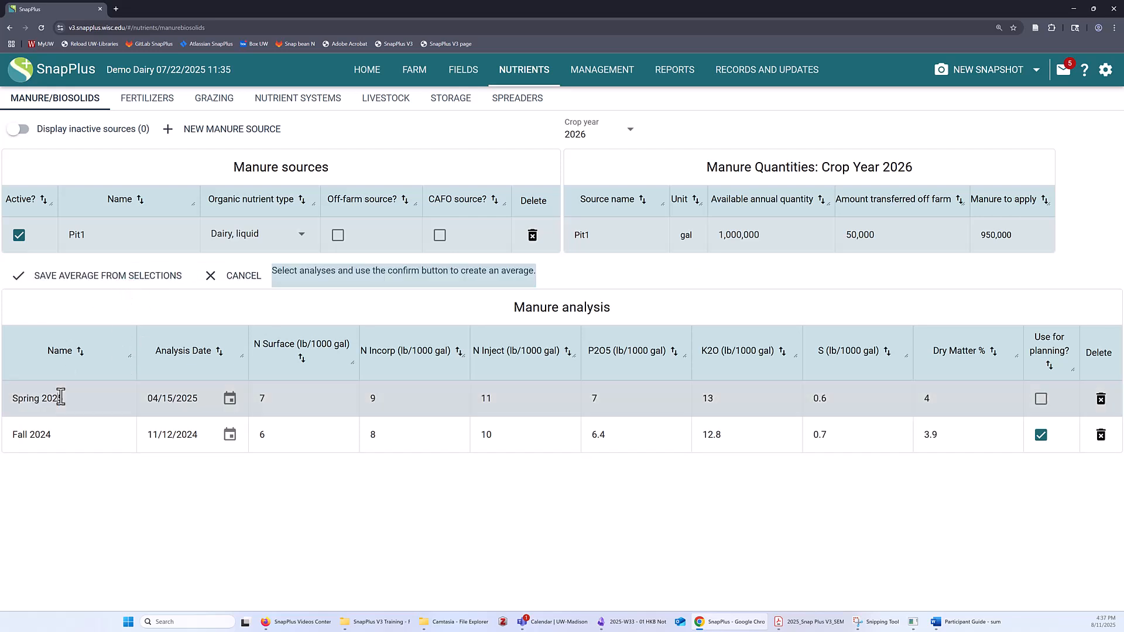
left_click(91, 436)
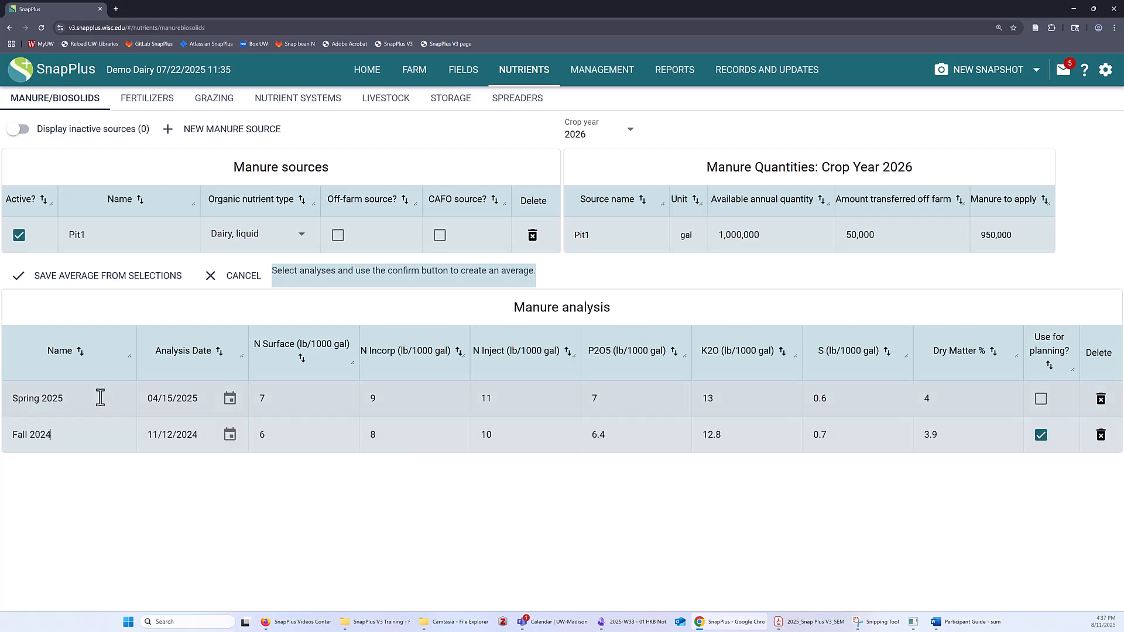
left_click(108, 277)
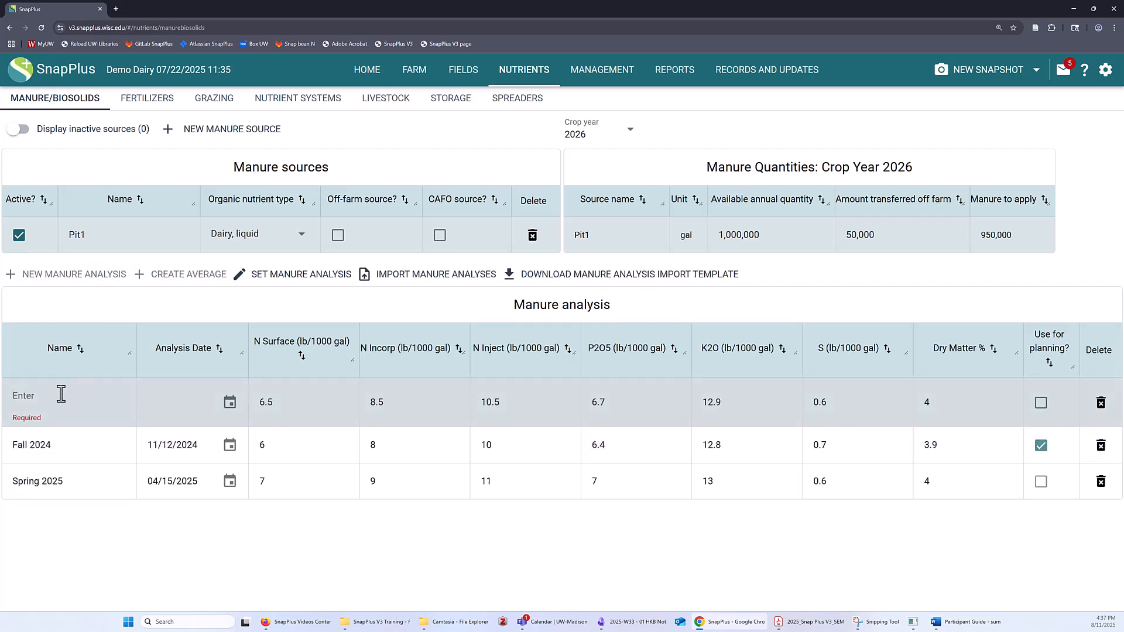
- Name the averaged analysis 2025 Average and mark it as the one used for planning
type("2025 A")
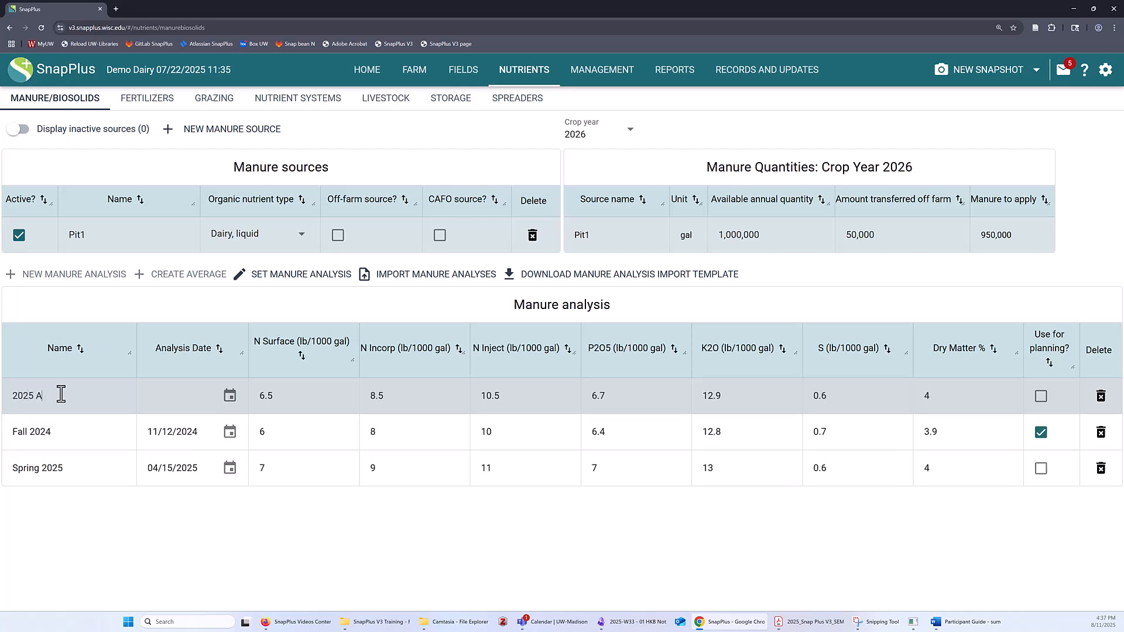
type("verag")
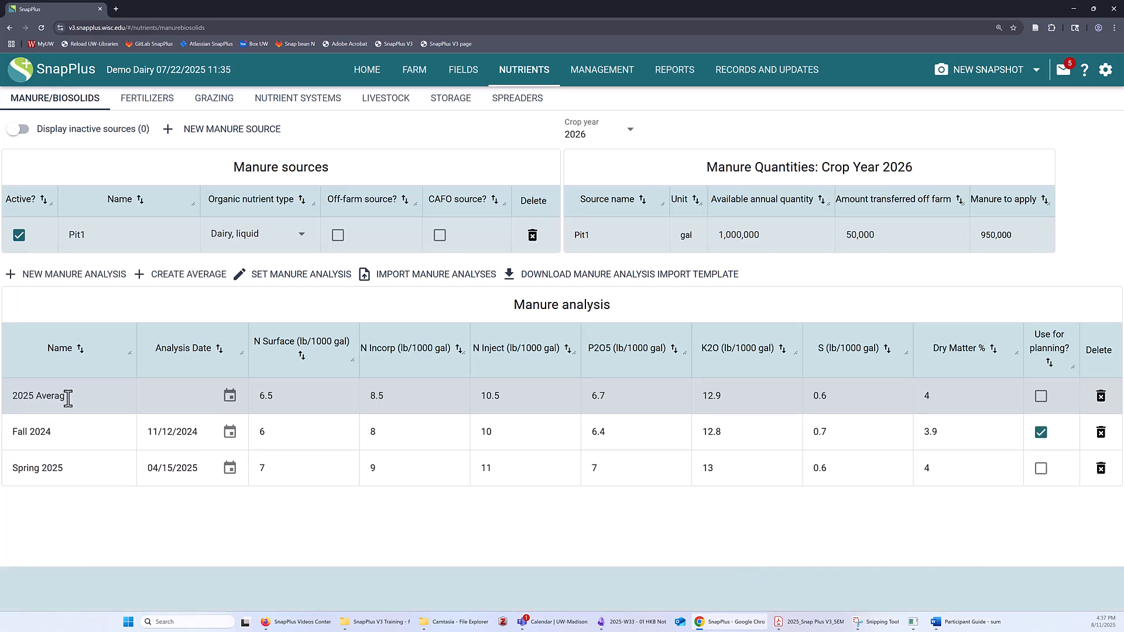
type("e")
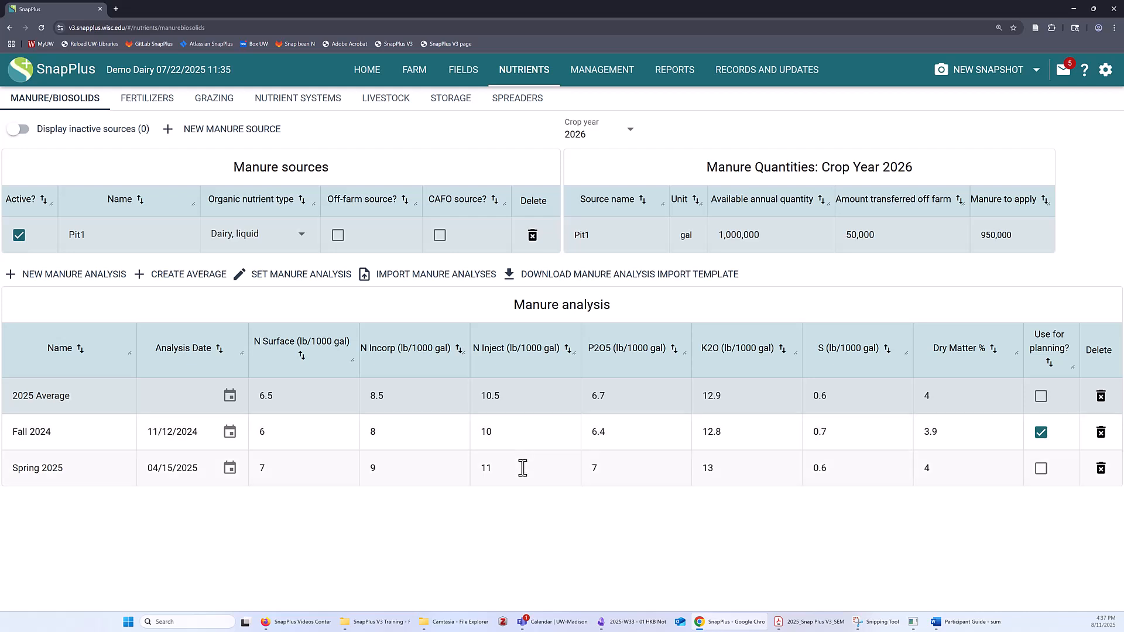
left_click(1041, 397)
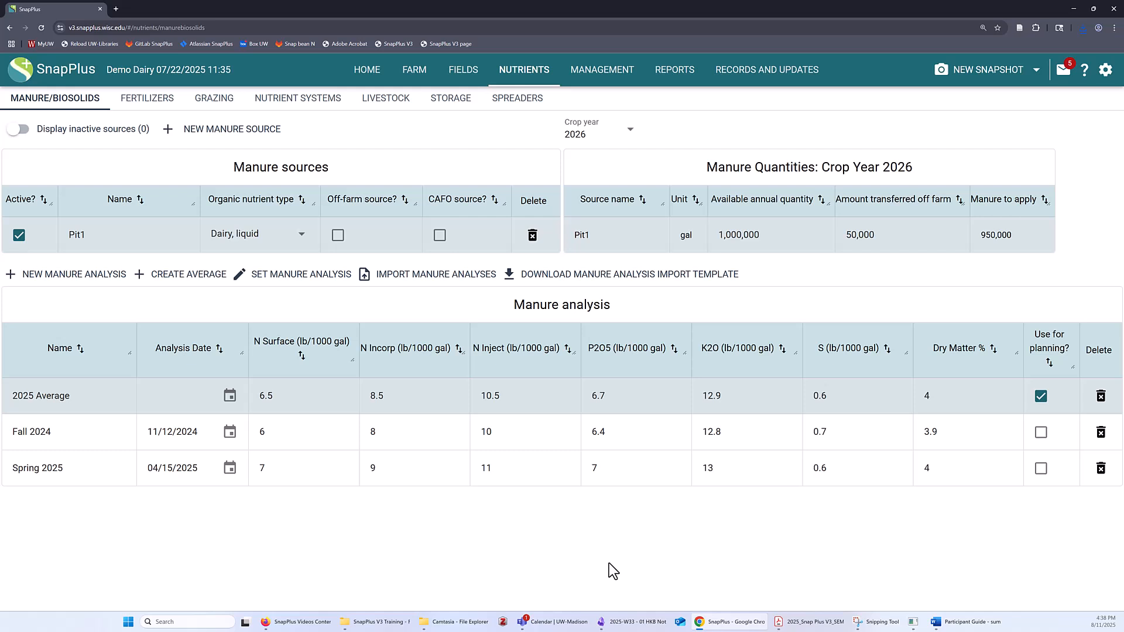
- Download the manure analysis import template, and load CSVtestManureAnalysisImportTemplate.csv for importing manure analyses
left_click(617, 279)
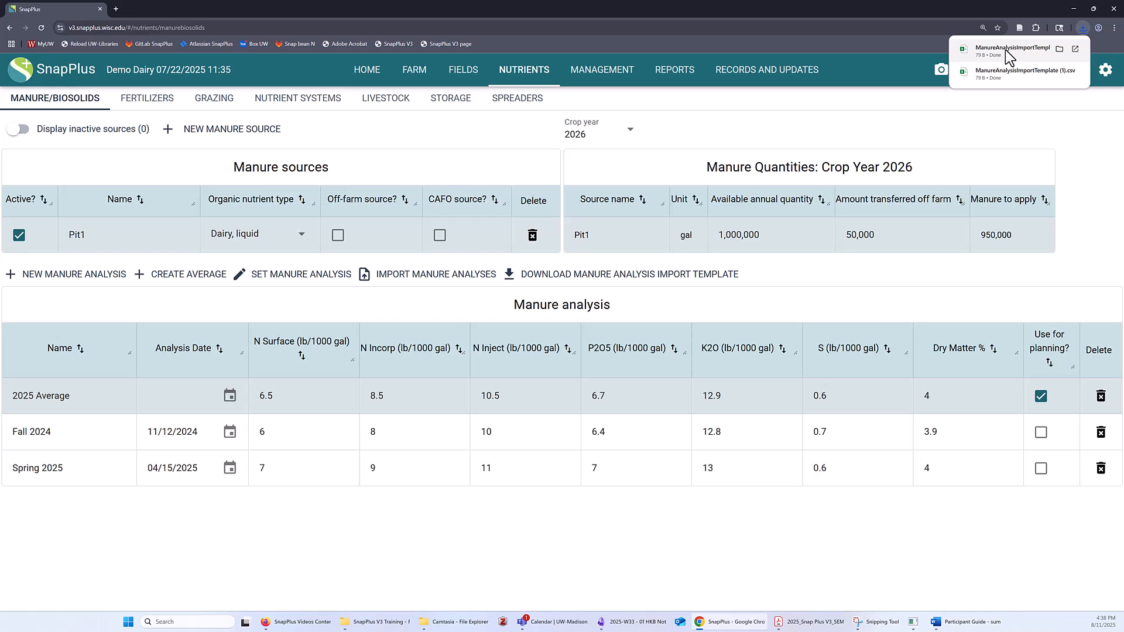
left_click(410, 285)
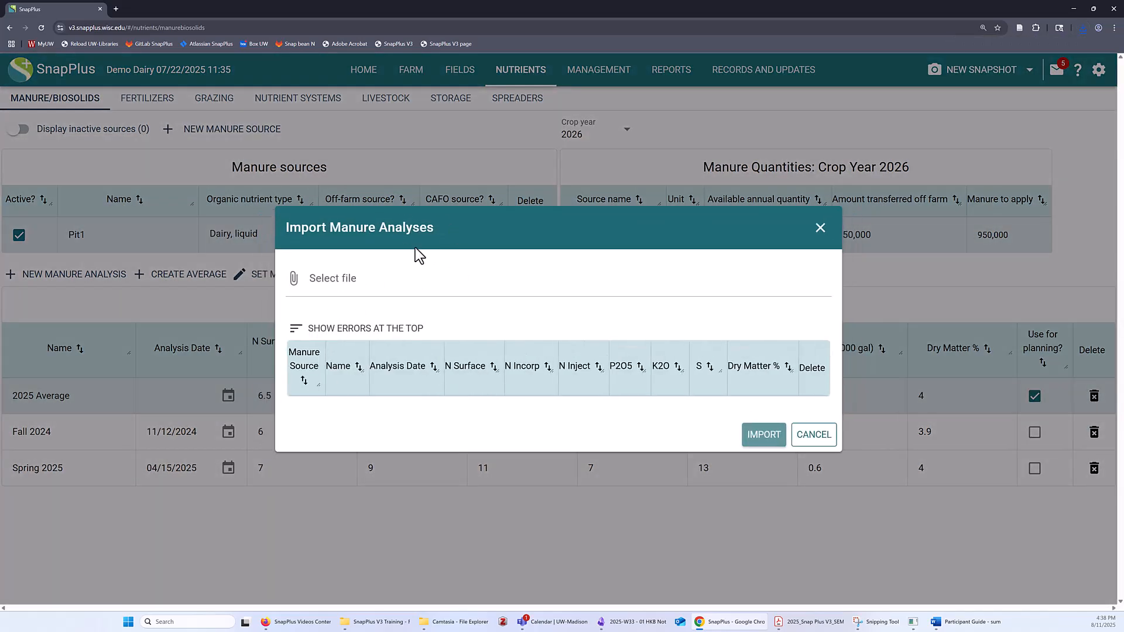
left_click(337, 289)
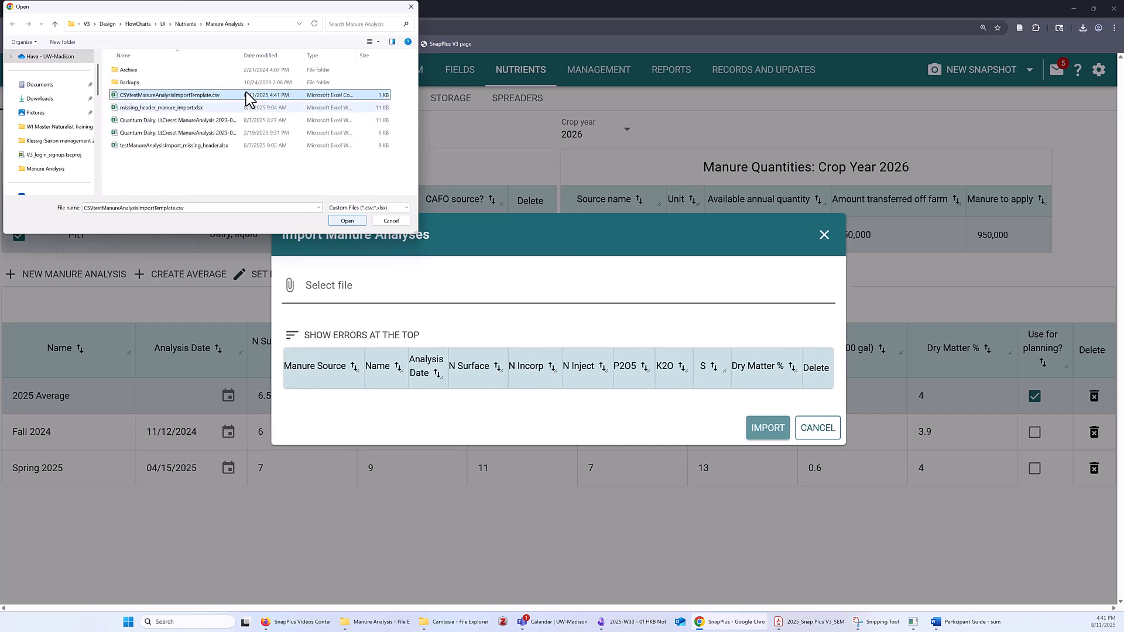
left_click(347, 220)
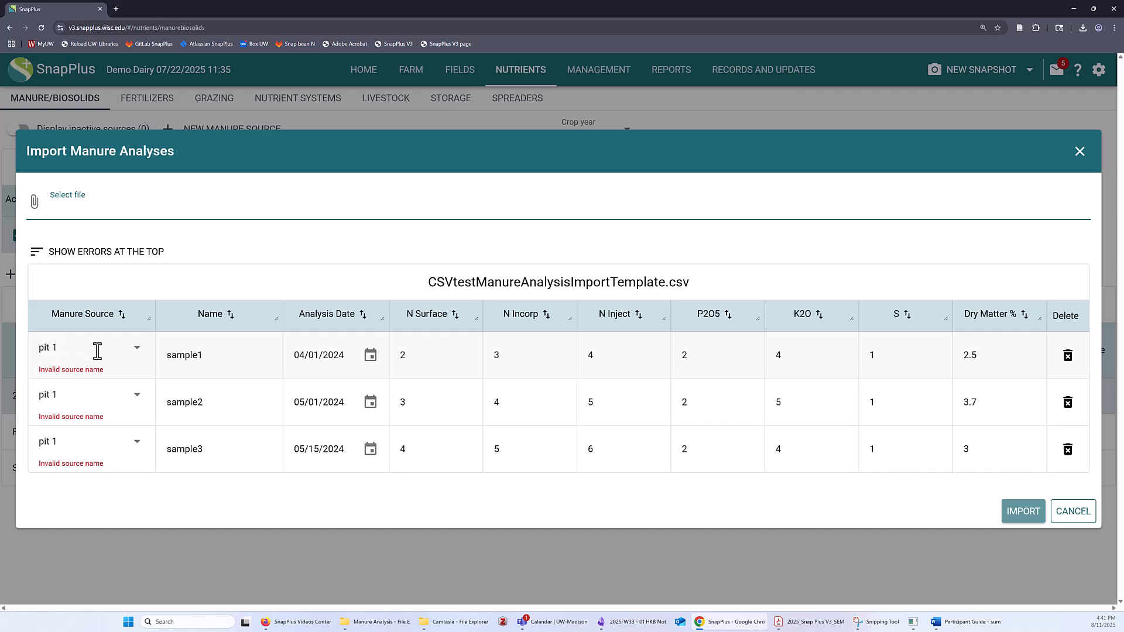
- Assign the manure source Pit1 to sample1, sample2 and sample3, and import the three analyses
left_click(83, 363)
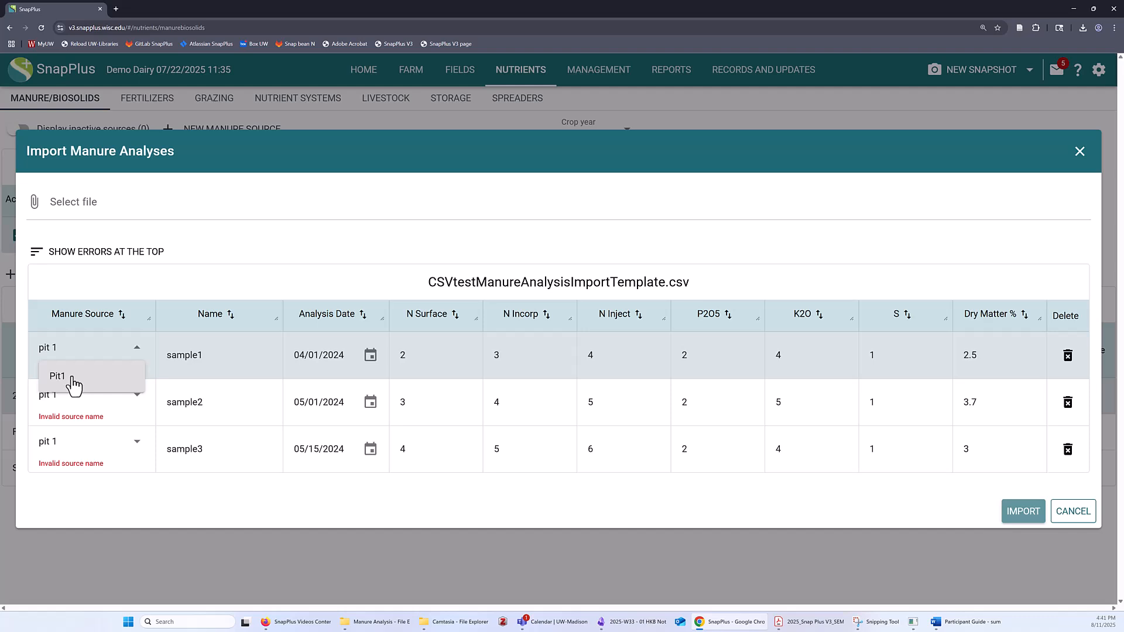
left_click(74, 379)
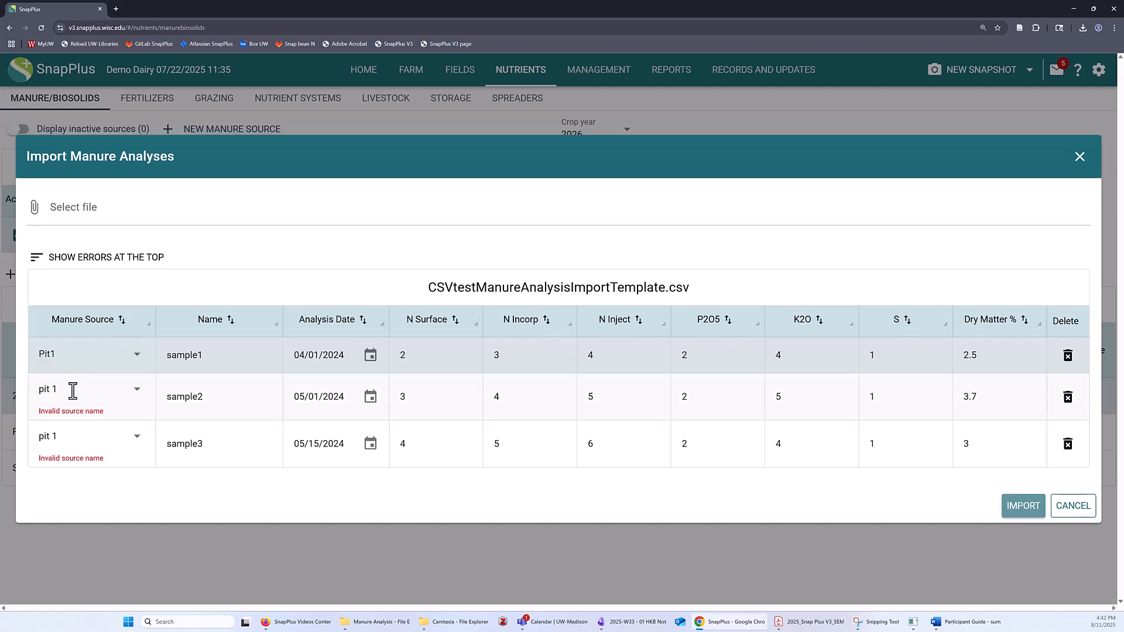
left_click(58, 400)
left_click(57, 427)
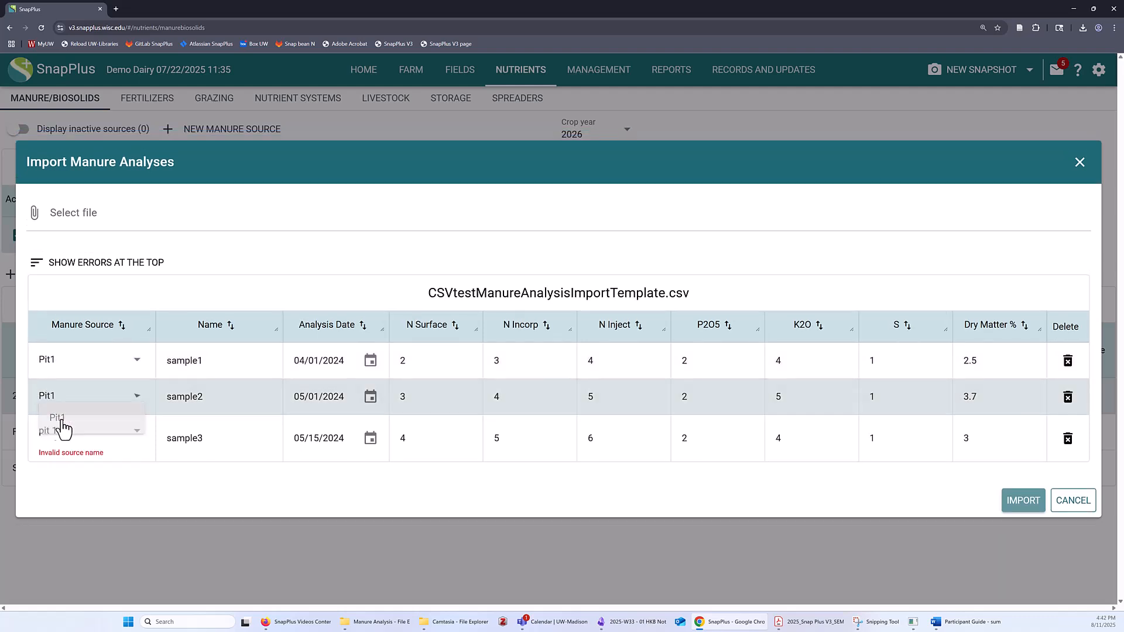
left_click(63, 443)
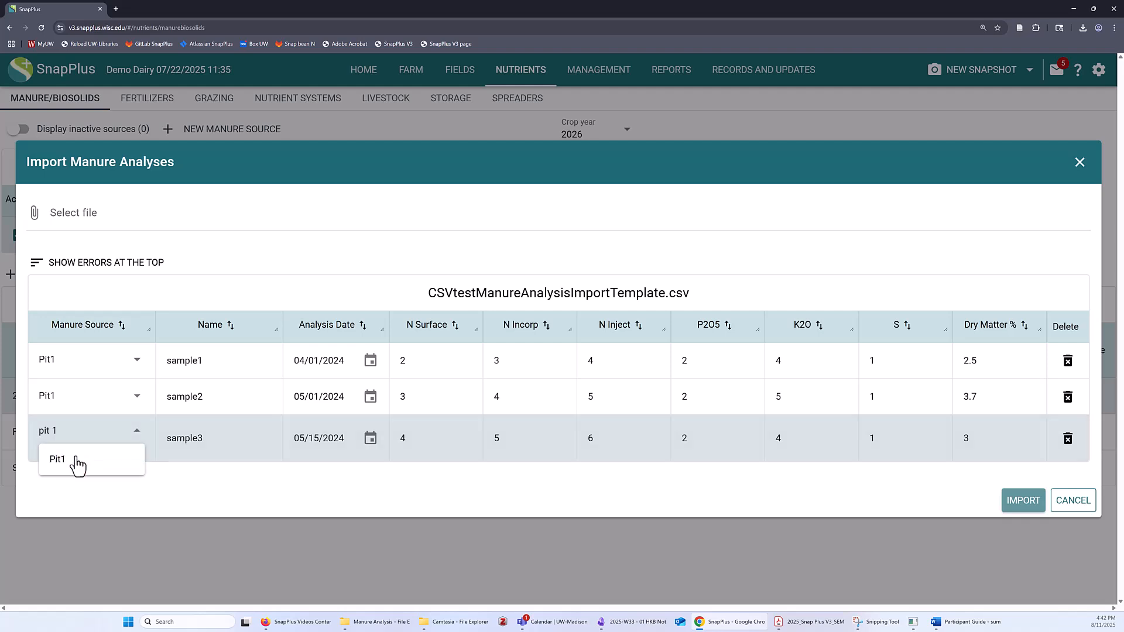
left_click(76, 461)
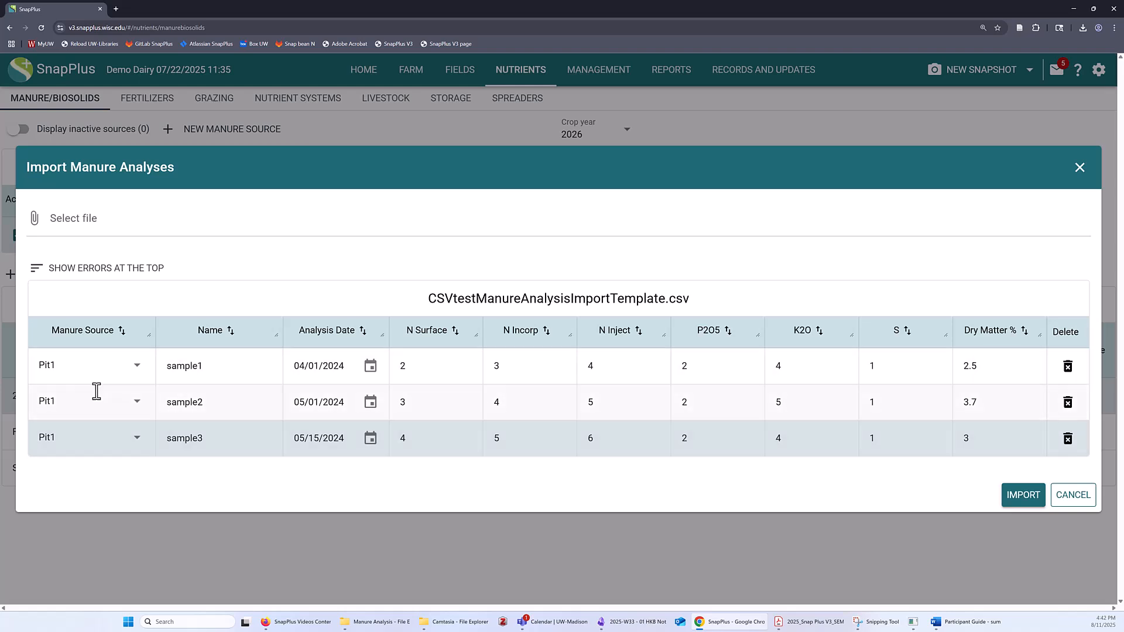
left_click(1023, 498)
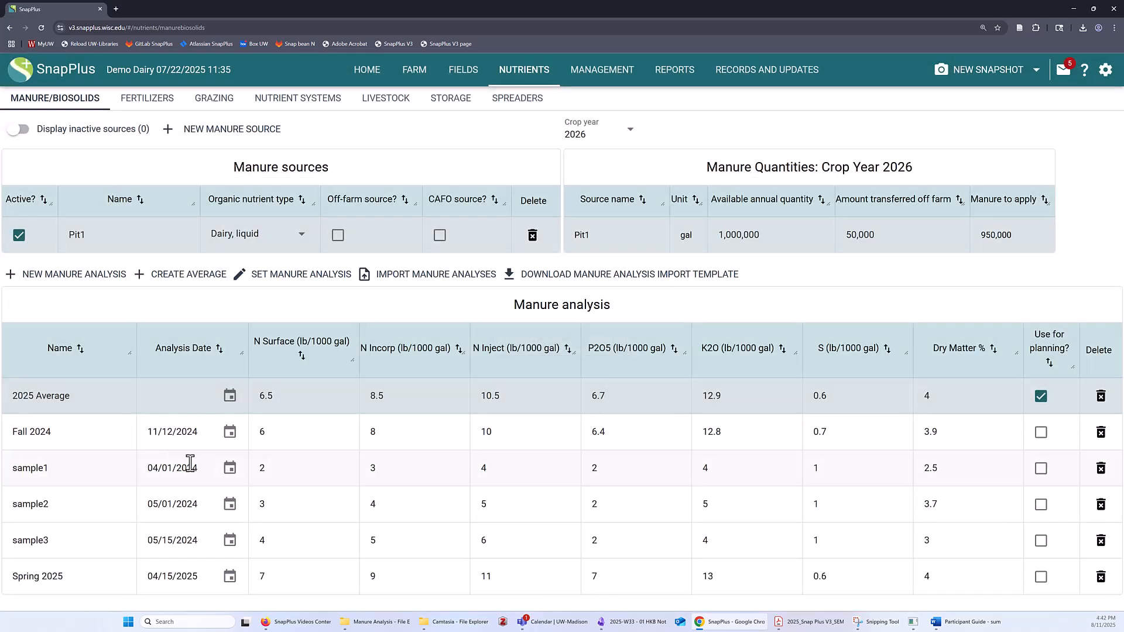
left_click(52, 471)
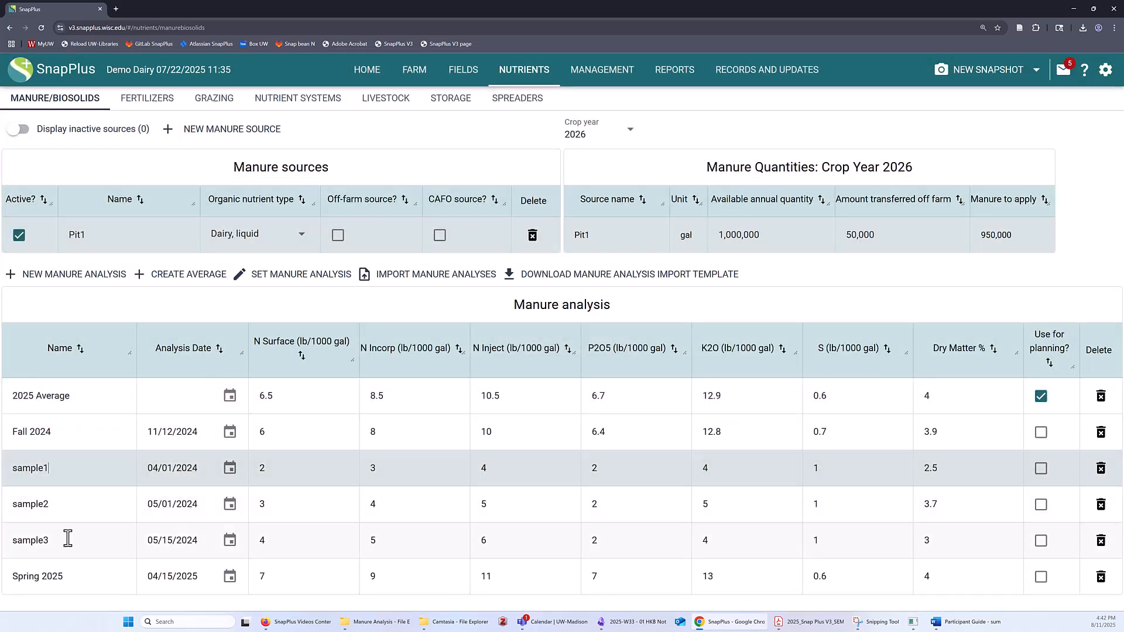